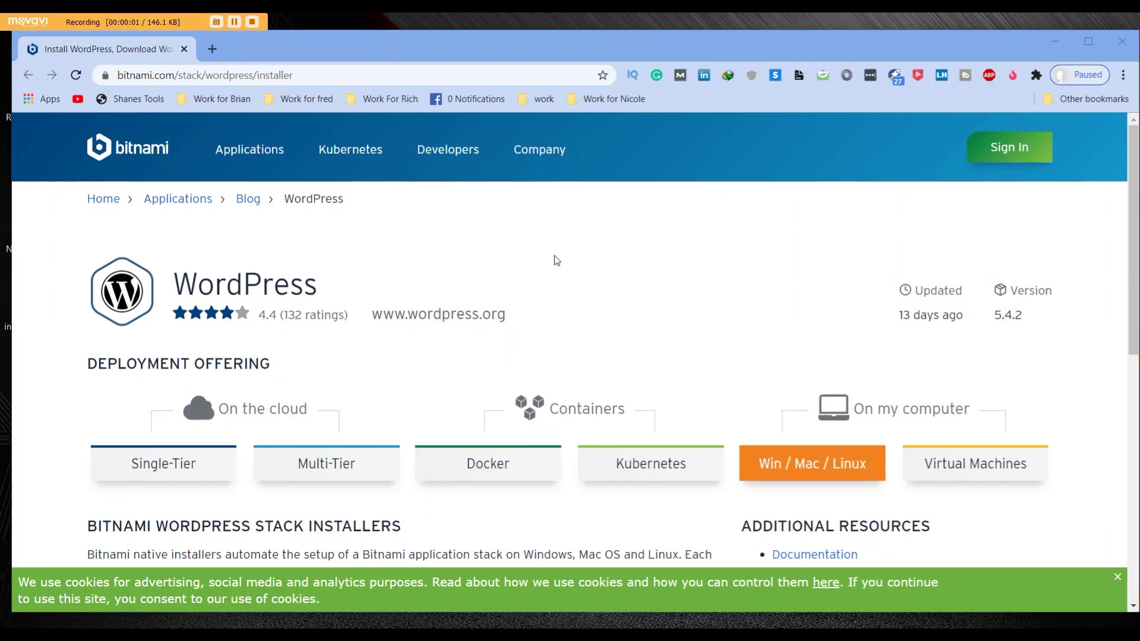
scroll(554, 260, down, 3)
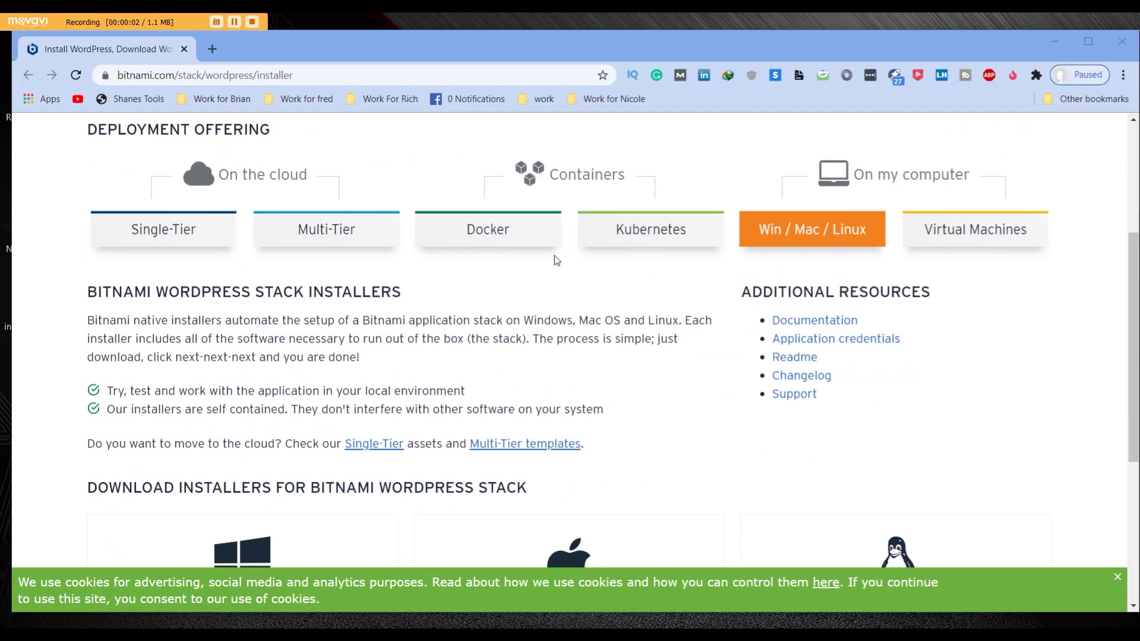
scroll(554, 260, down, 2)
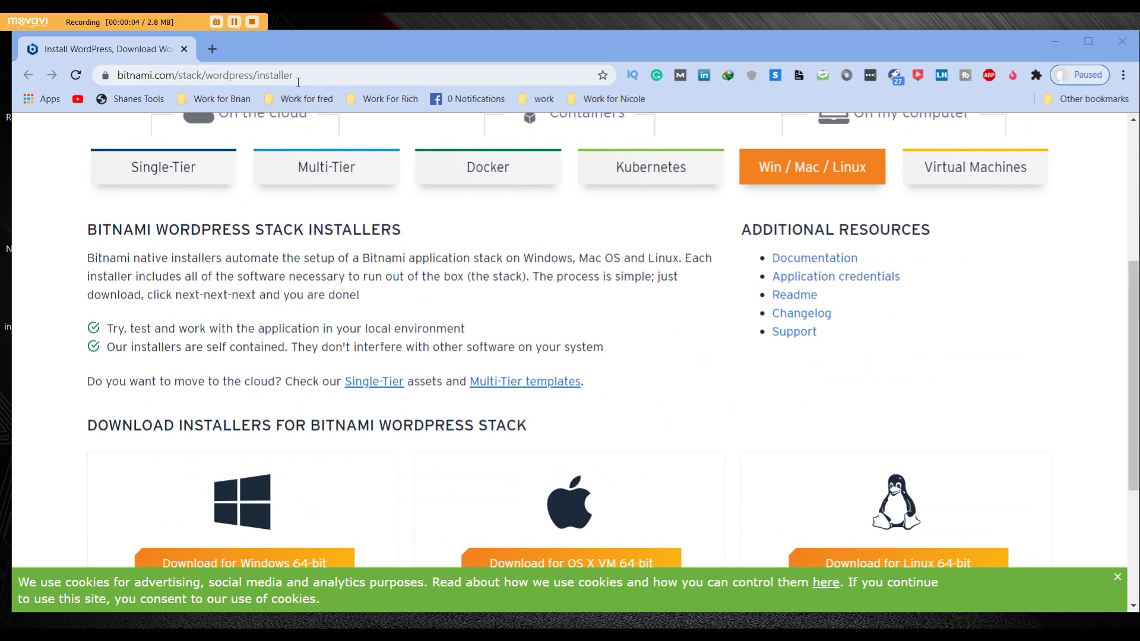
scroll(80, 313, down, 2)
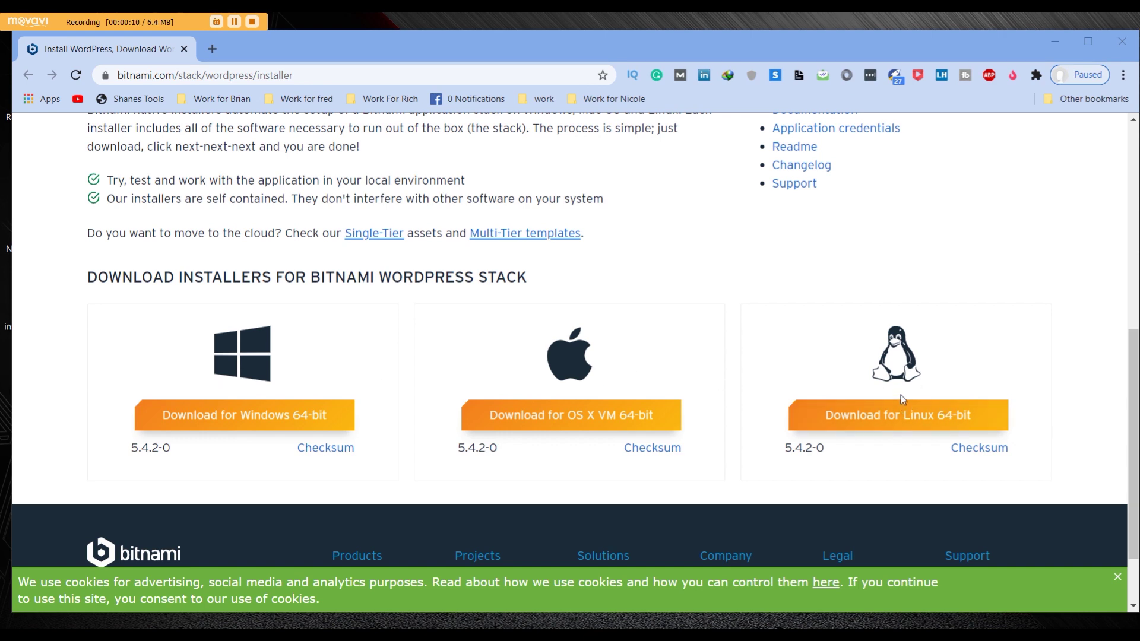
Download the Bitnami WordPress 5.4.2 Windows 64-bit installer without signing in, then open This PC.
click(245, 418)
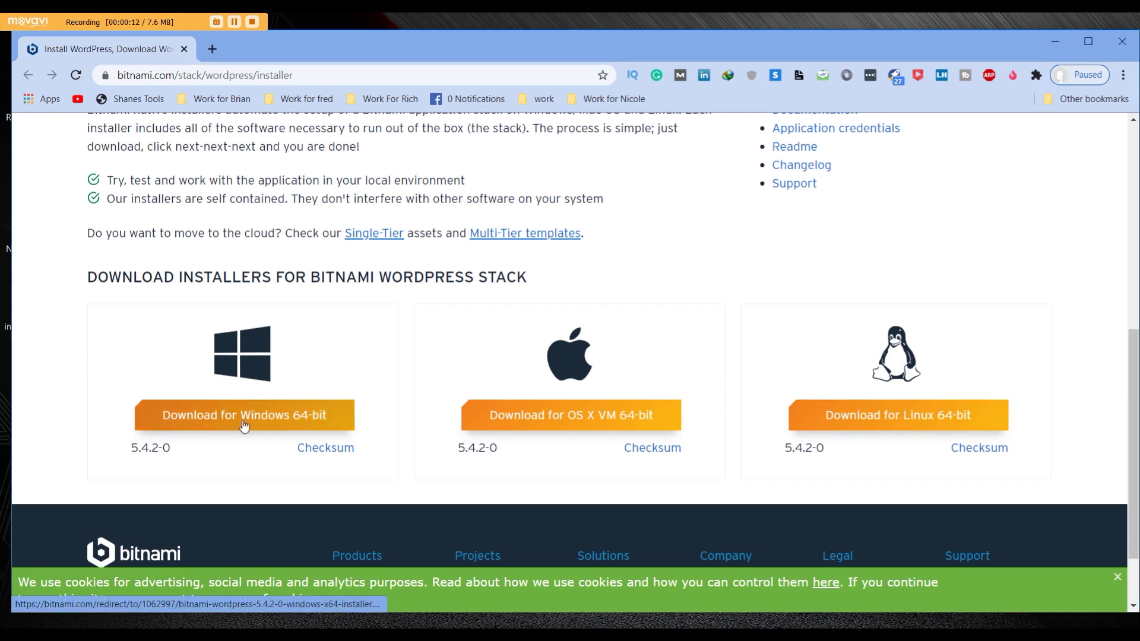
scroll(560, 355, down, 2)
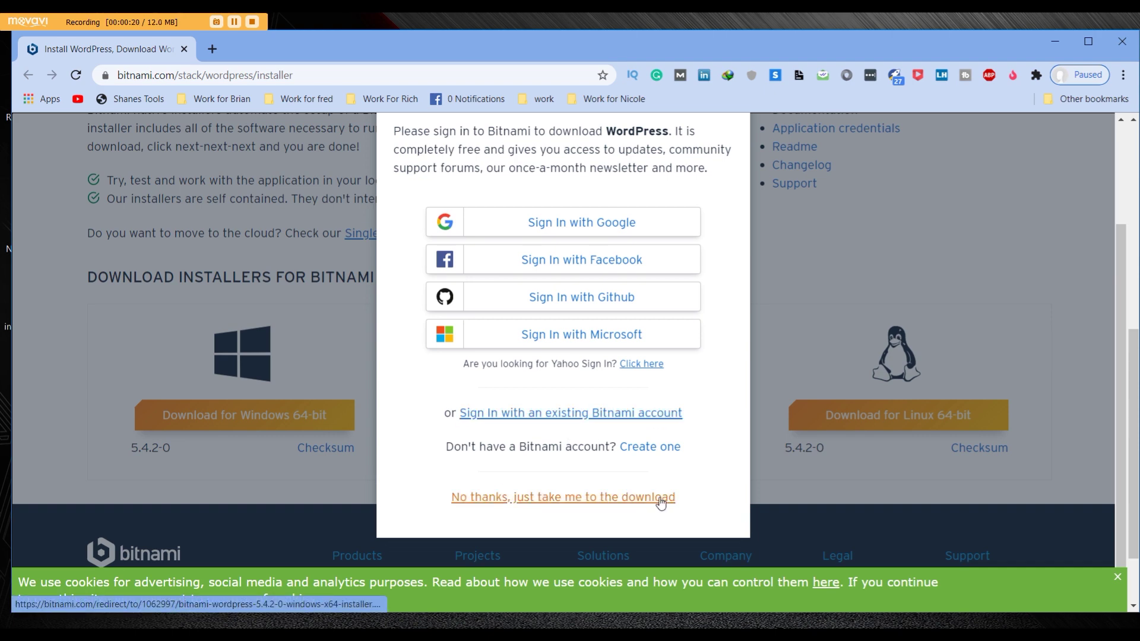
click(543, 497)
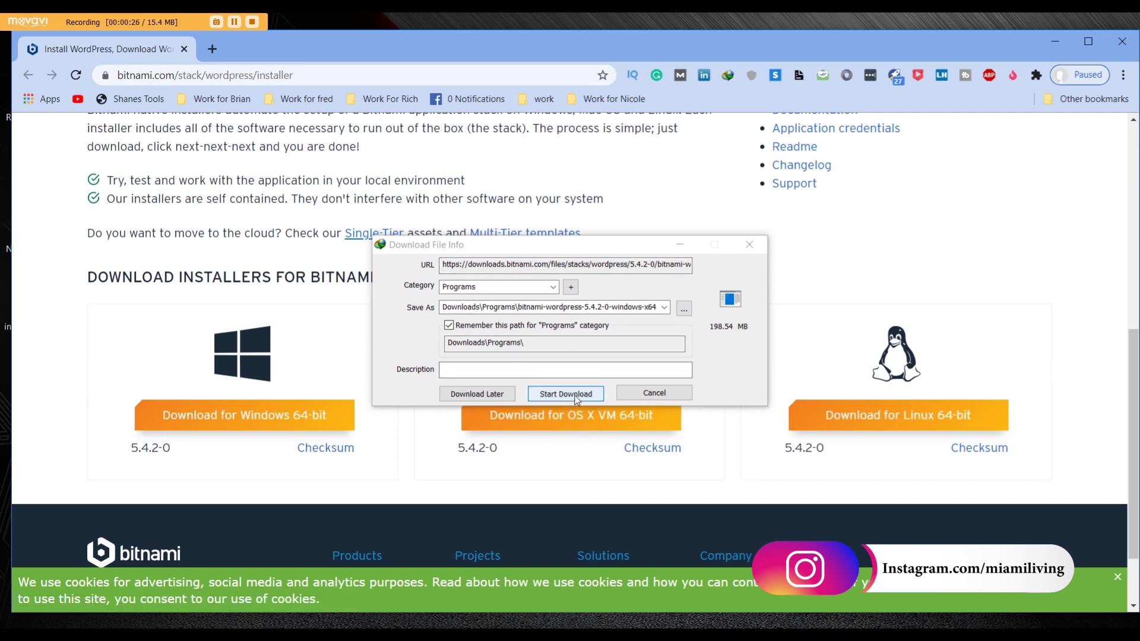
click(681, 246)
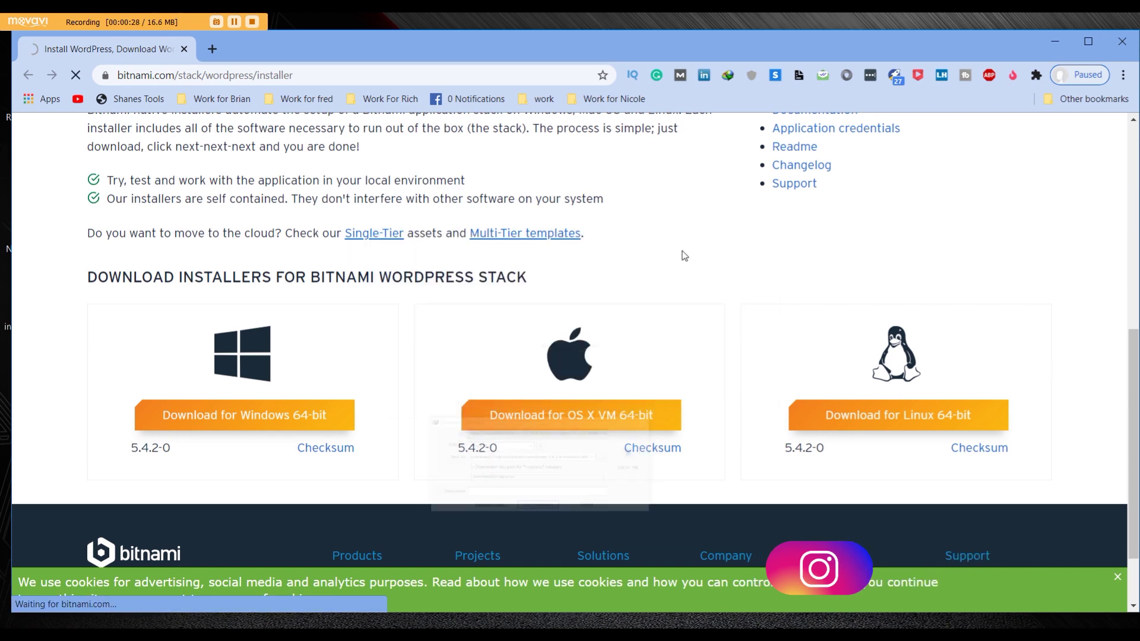
click(1054, 42)
double_click(22, 51)
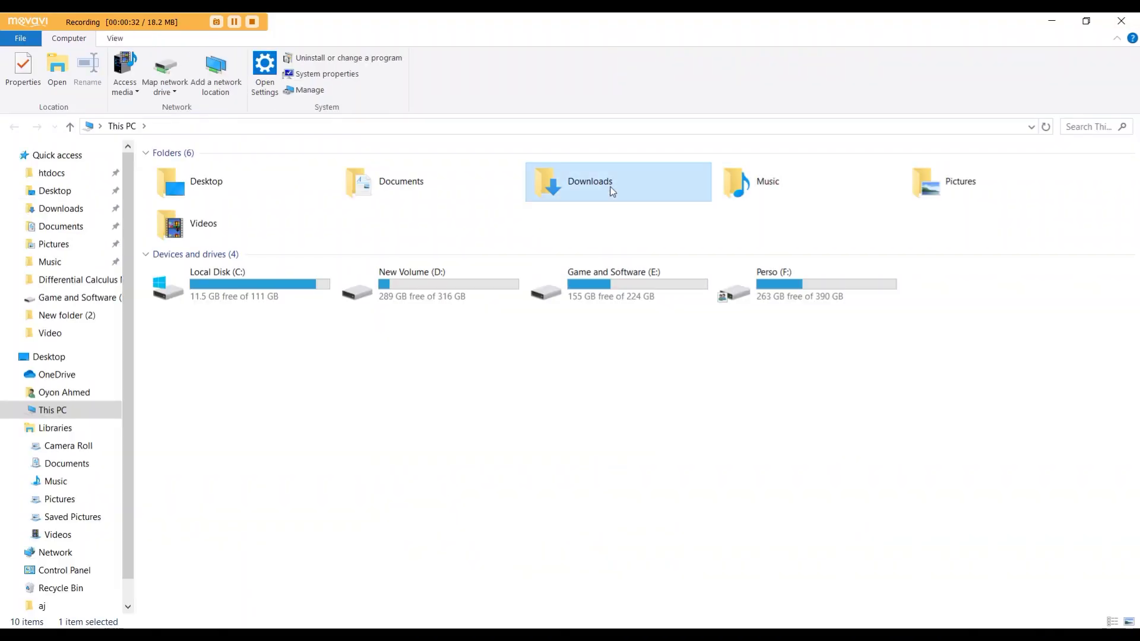
Run bitnami-wordpress-5.4.2-0-windows-x64-installer.exe from Downloads > Programs and close the extra window.
double_click(590, 181)
double_click(1000, 210)
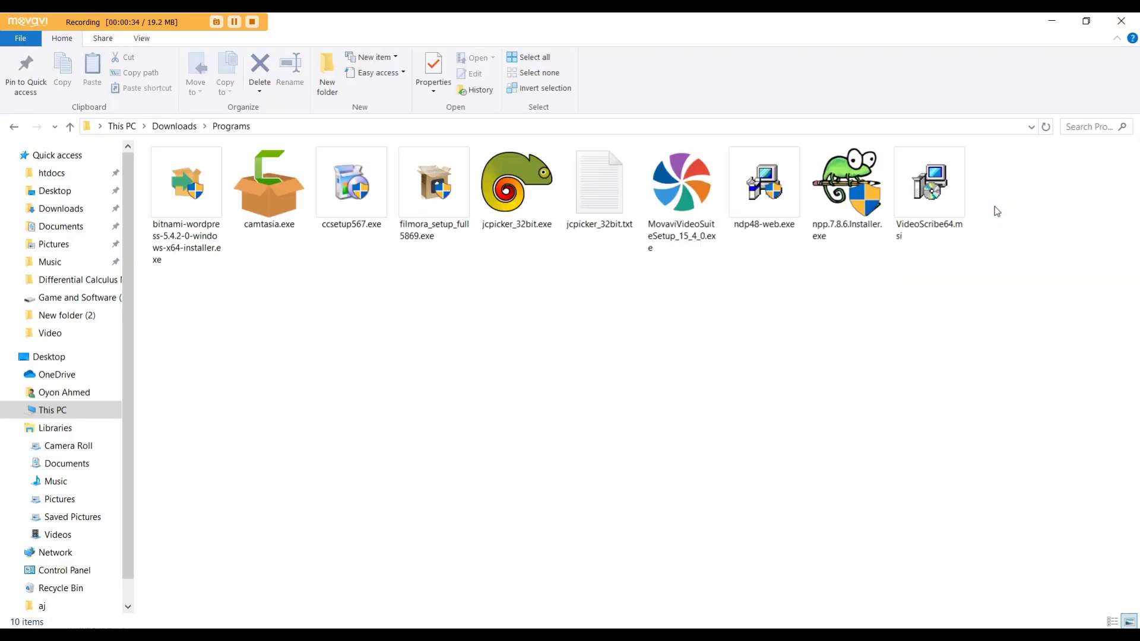
double_click(179, 211)
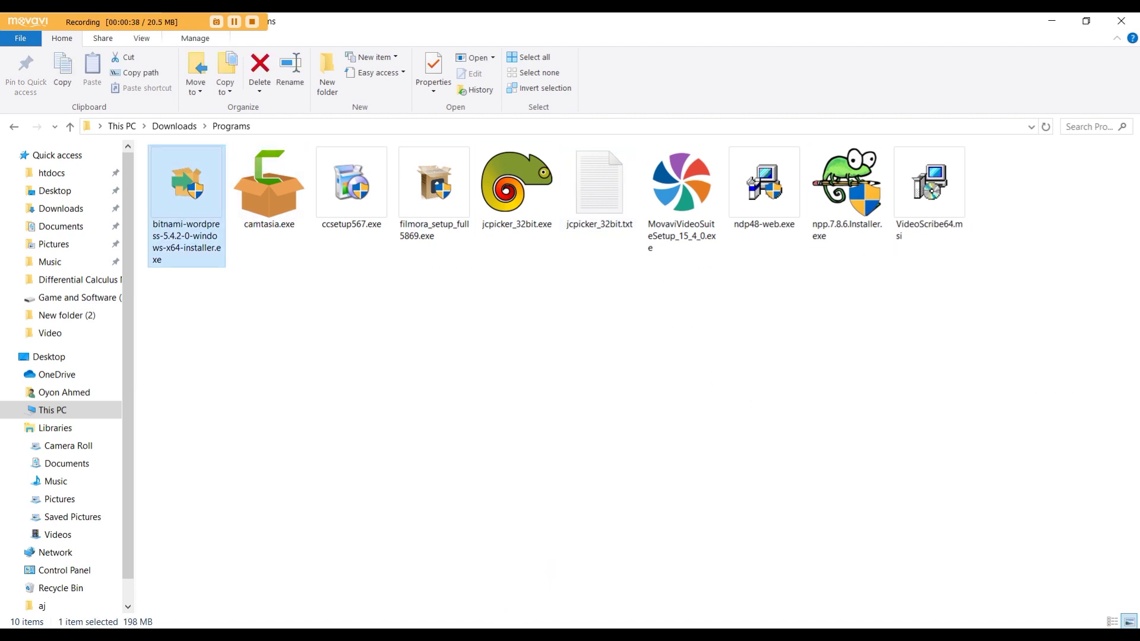
click(642, 534)
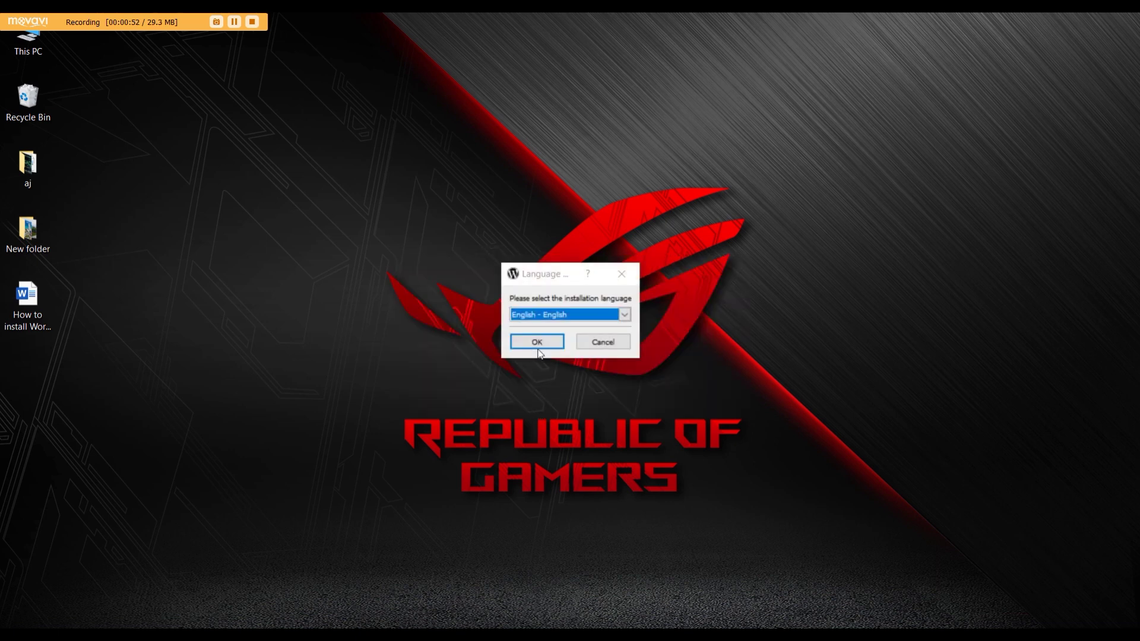
Keep English as the installer language, accept the antivirus warning, and pass the welcome and components pages.
click(558, 316)
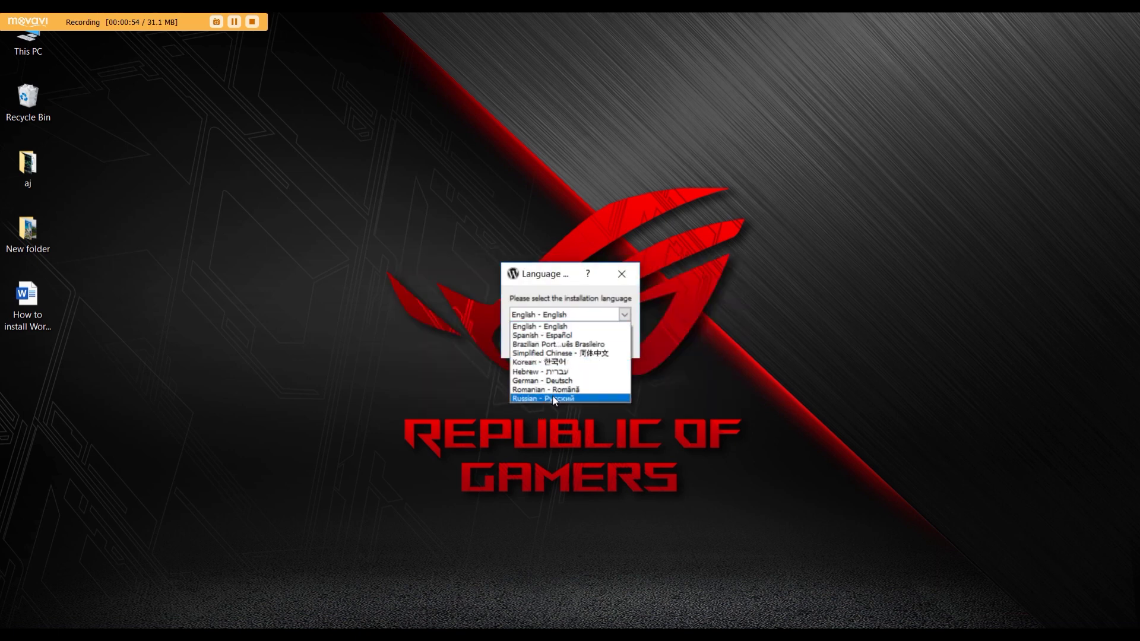
click(538, 326)
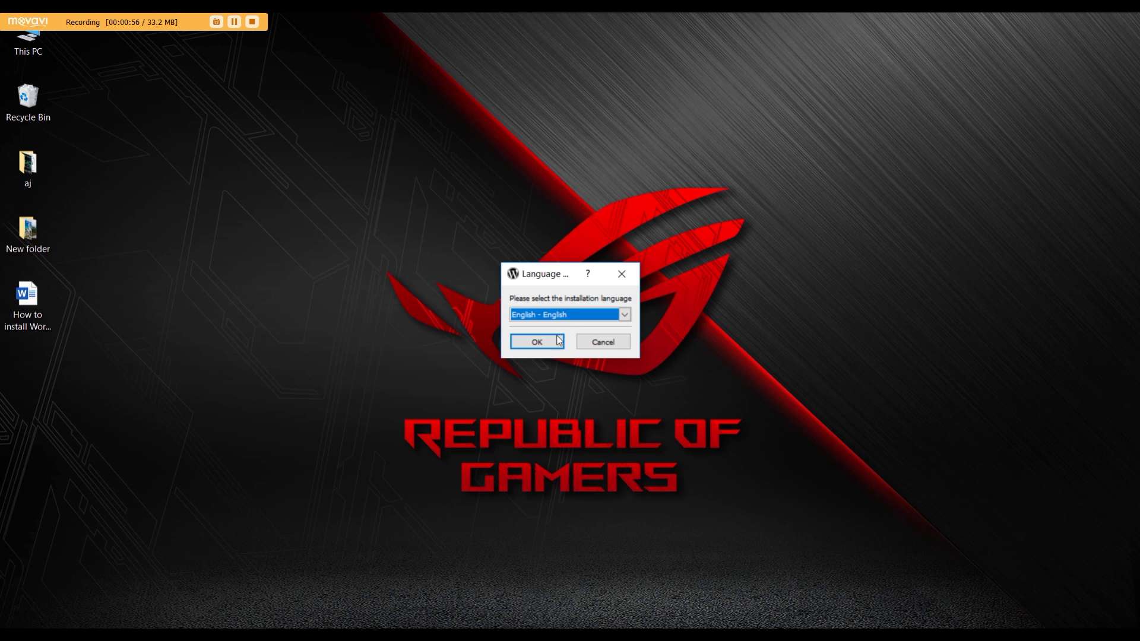
click(537, 343)
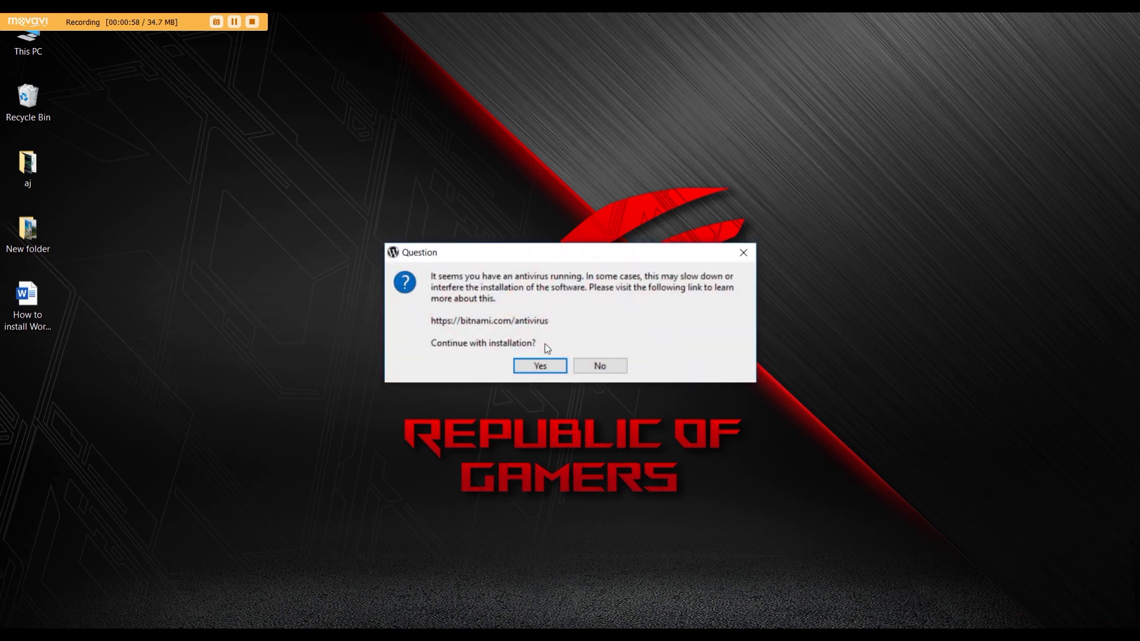
click(542, 366)
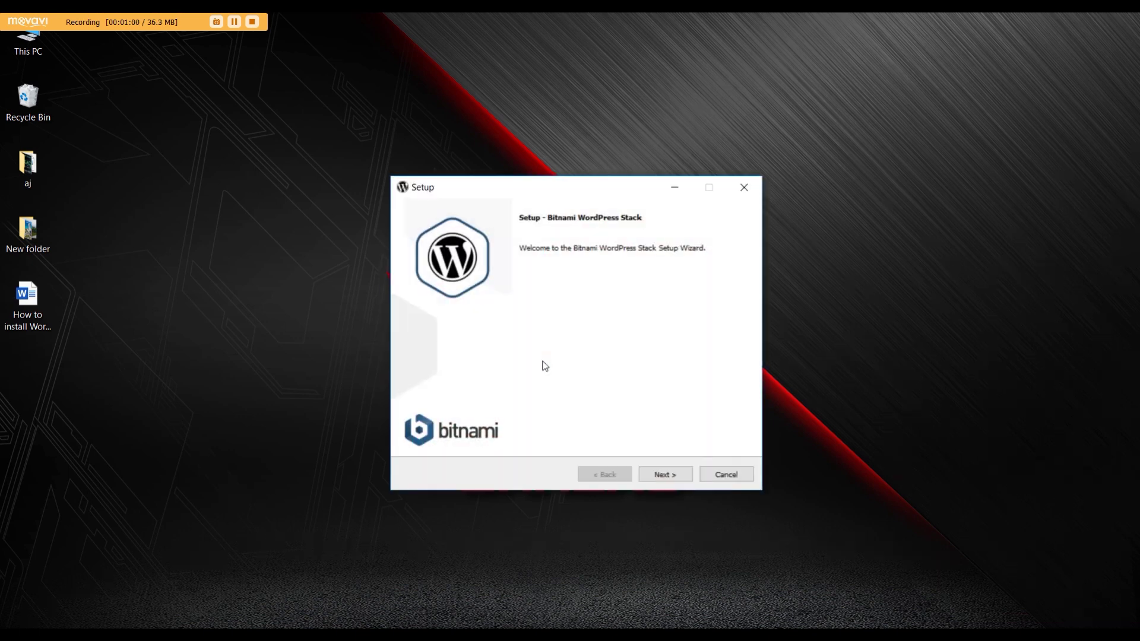
click(646, 478)
click(646, 478)
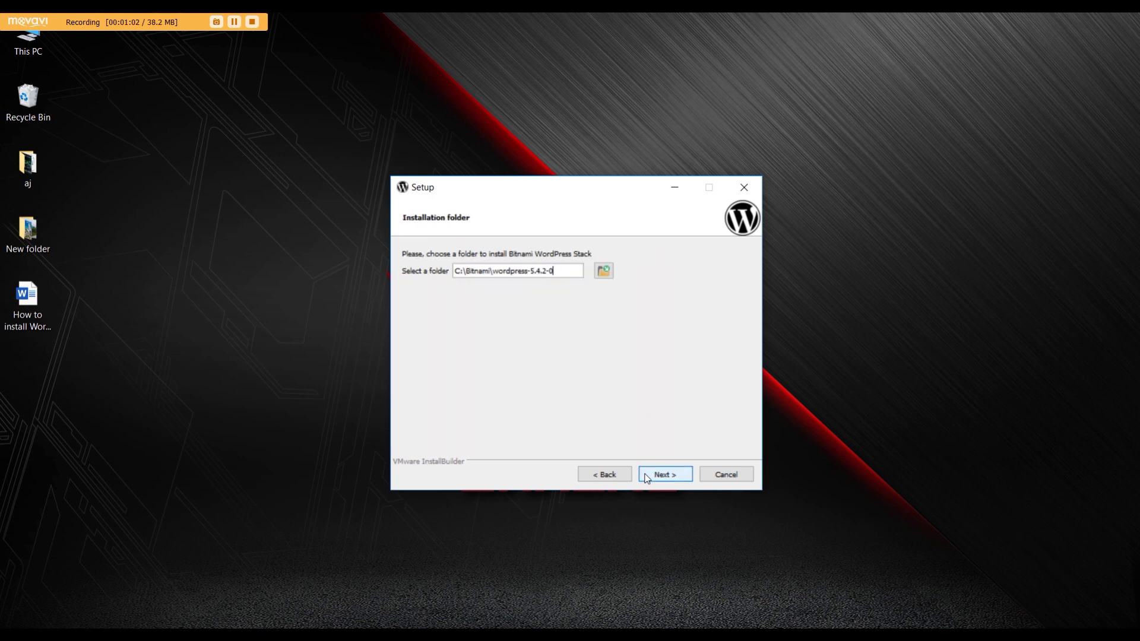
Set the installation folder to F:\wp work and proceed to the admin account page.
click(603, 271)
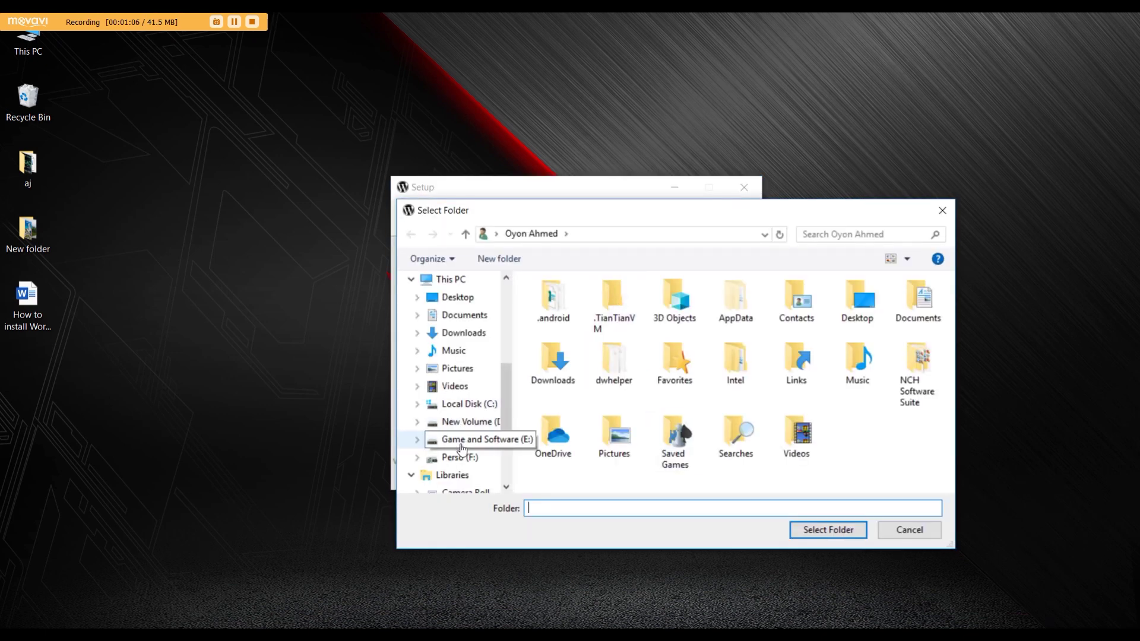
click(459, 457)
scroll(676, 384, down, 3)
right_click(828, 267)
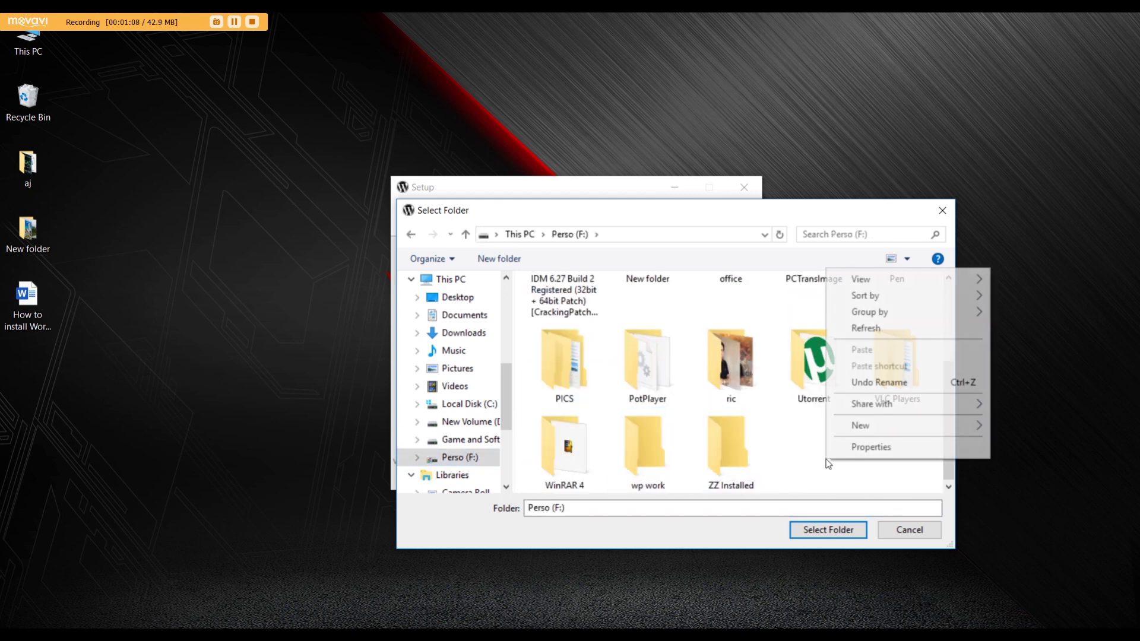
click(856, 472)
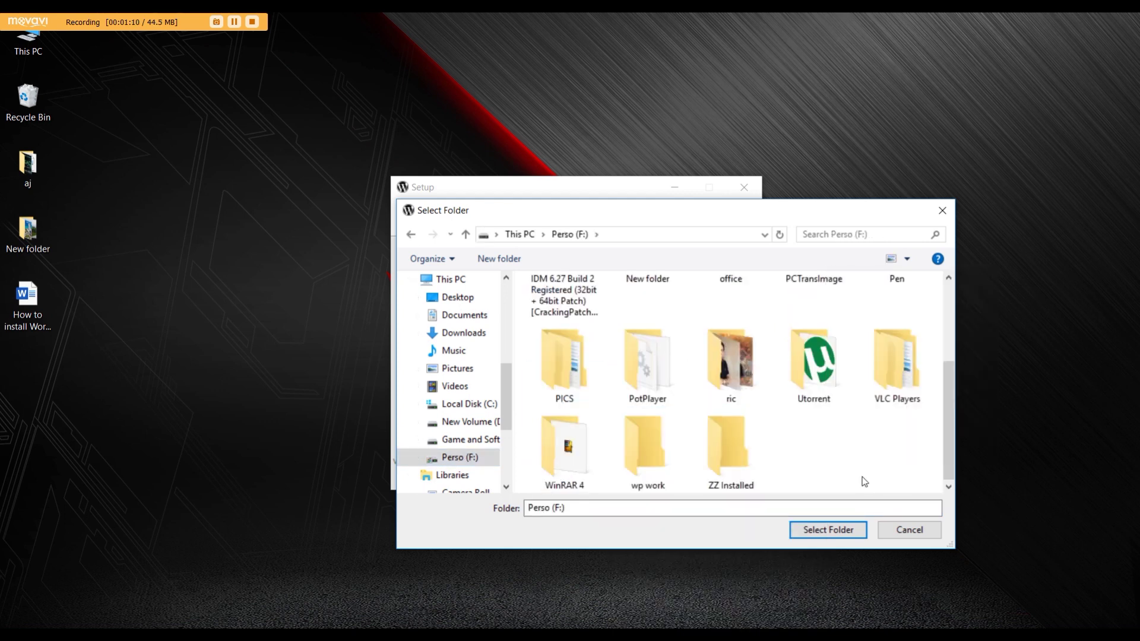
click(645, 472)
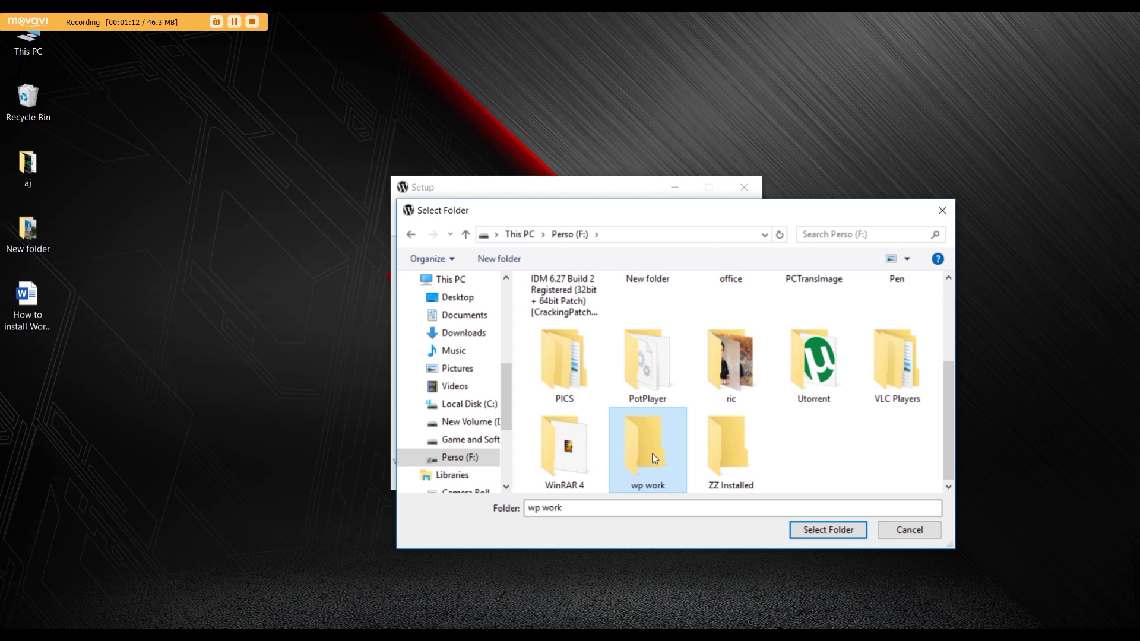
click(828, 529)
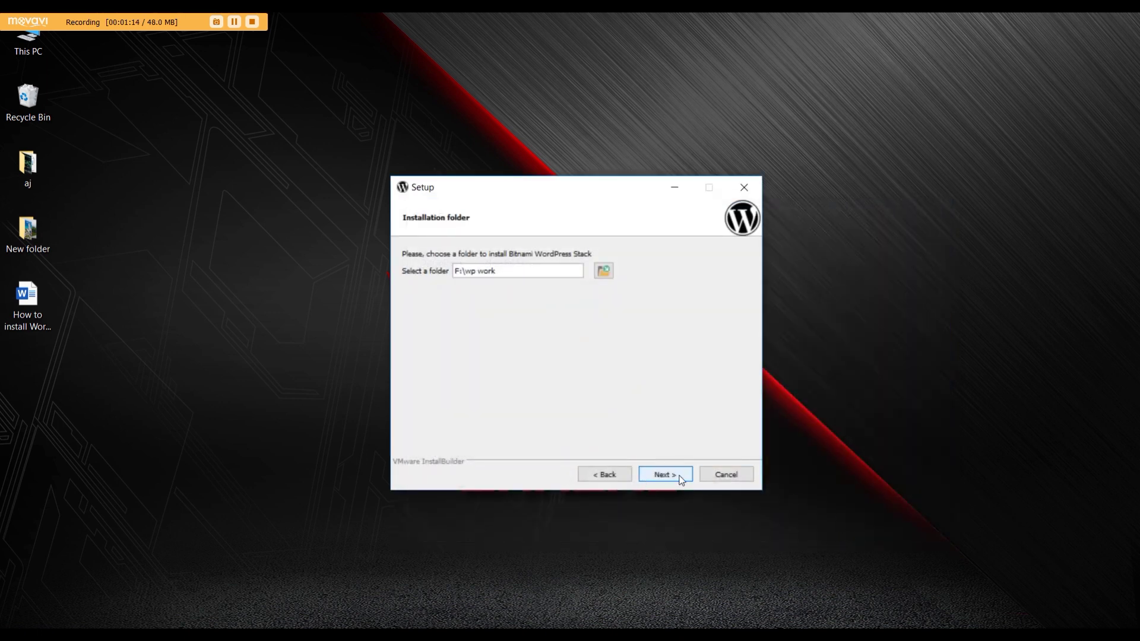
click(681, 479)
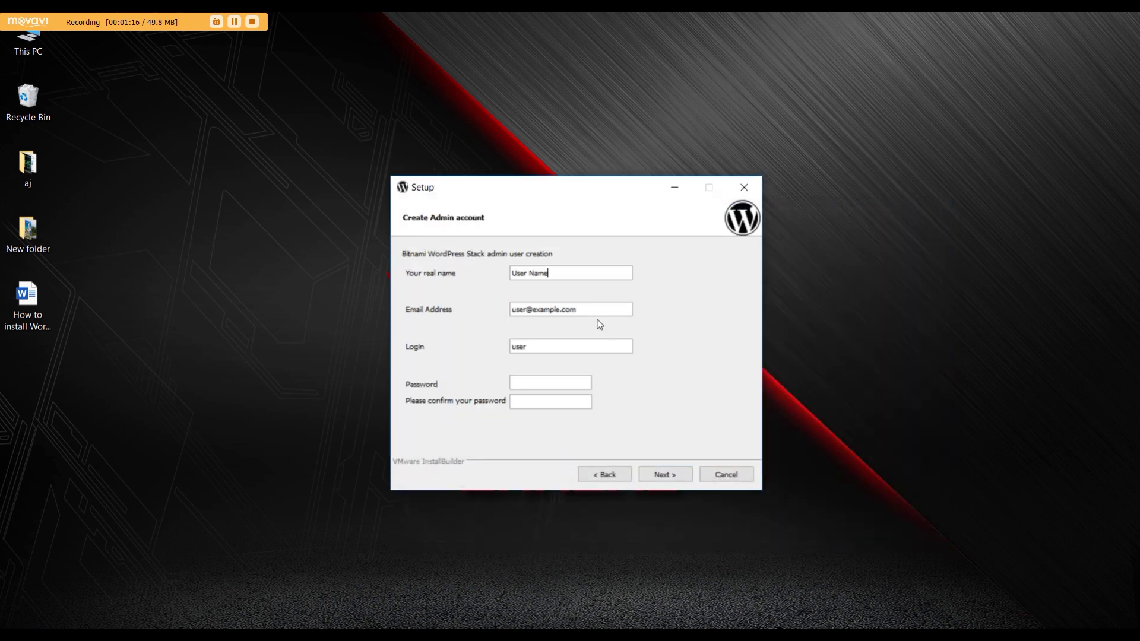
Enter the admin real name, email, login and password twice, and confirm them.
double_click(535, 273)
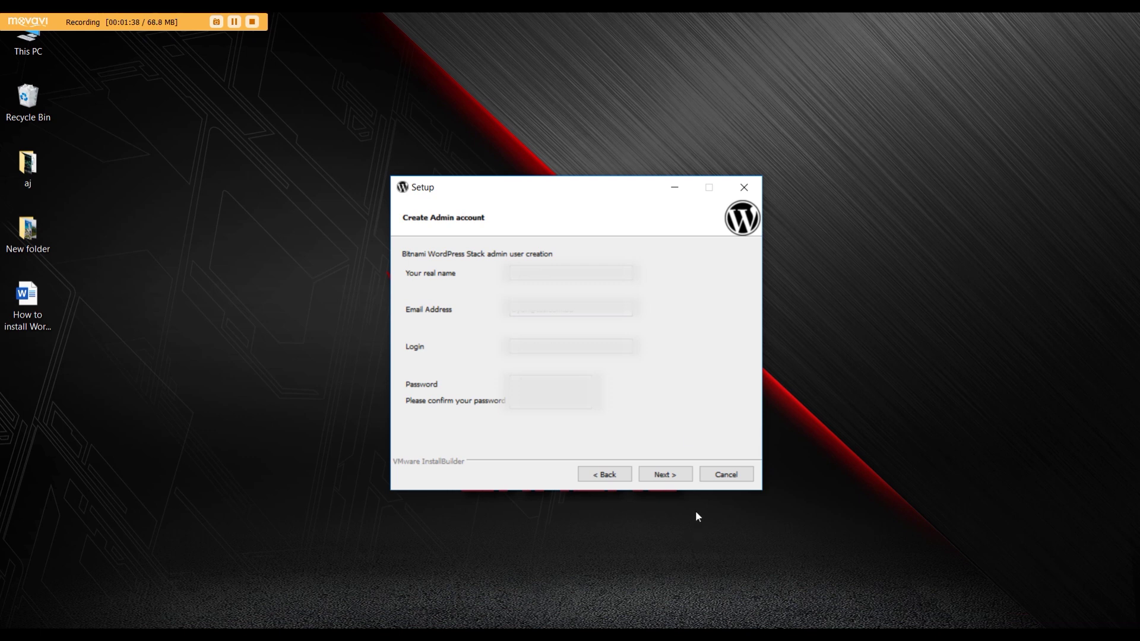
click(664, 474)
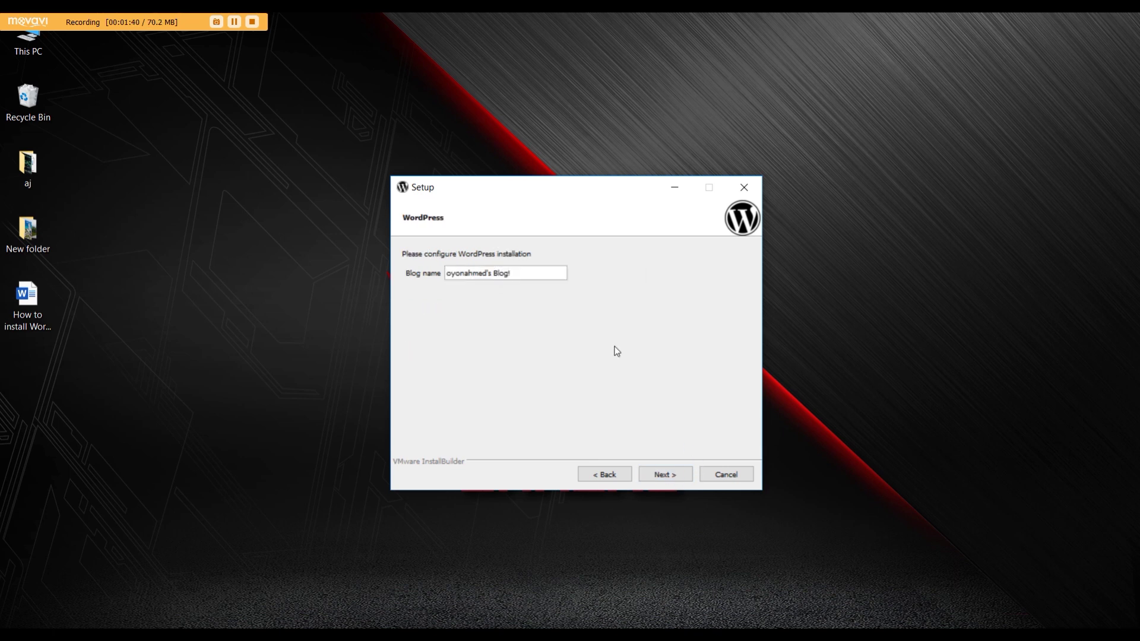
Rename the blog to Ahmed's Blog and confirm it.
drag(522, 273, 402, 276)
text(Ahmed)
text('s)
click(665, 474)
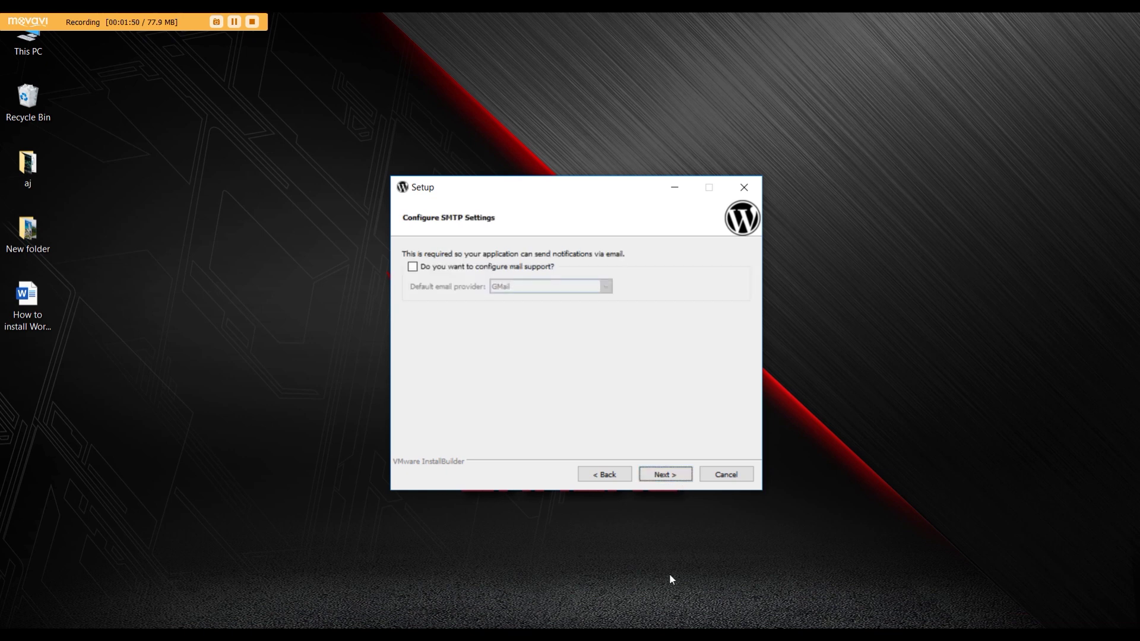
Leave mail support off, decline the cloud deployment offer, and start installing the stack.
click(423, 266)
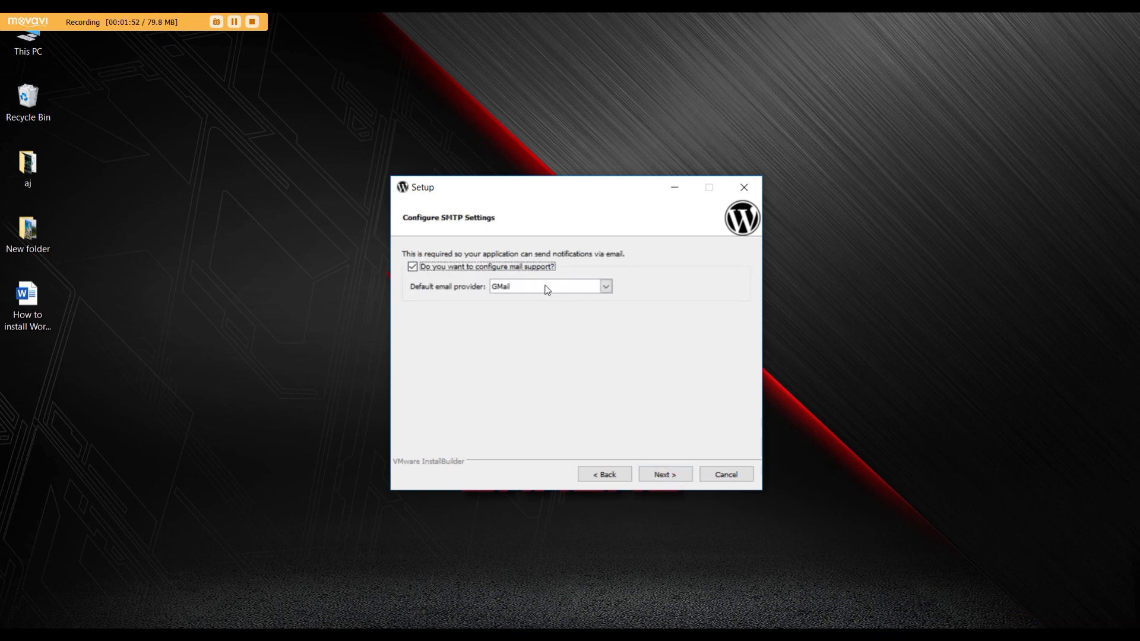
click(528, 268)
click(663, 475)
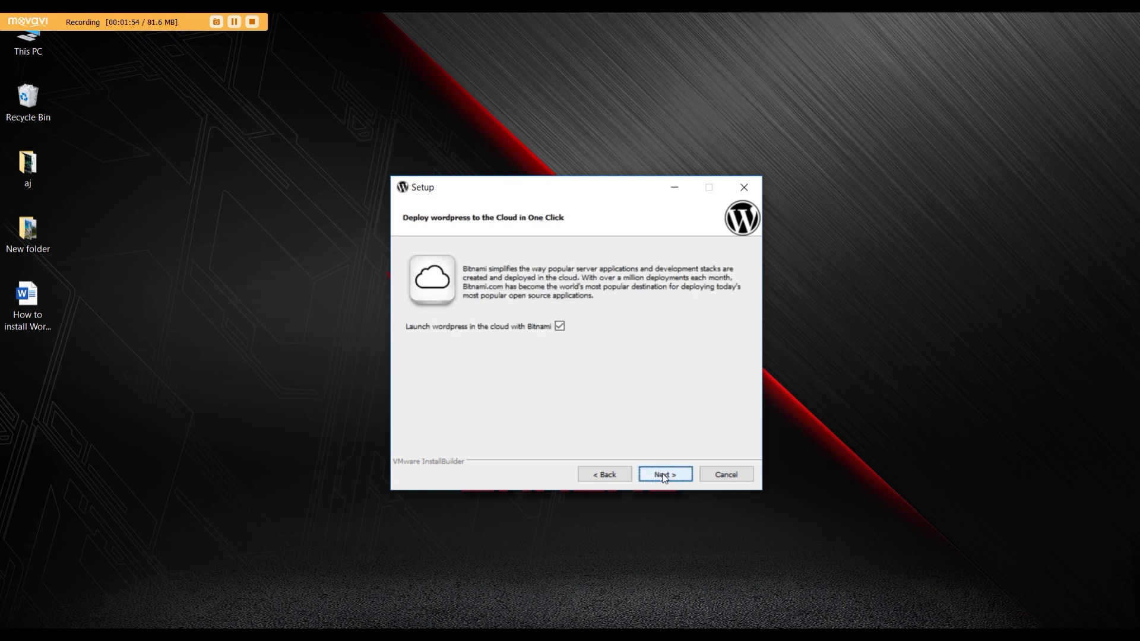
click(664, 475)
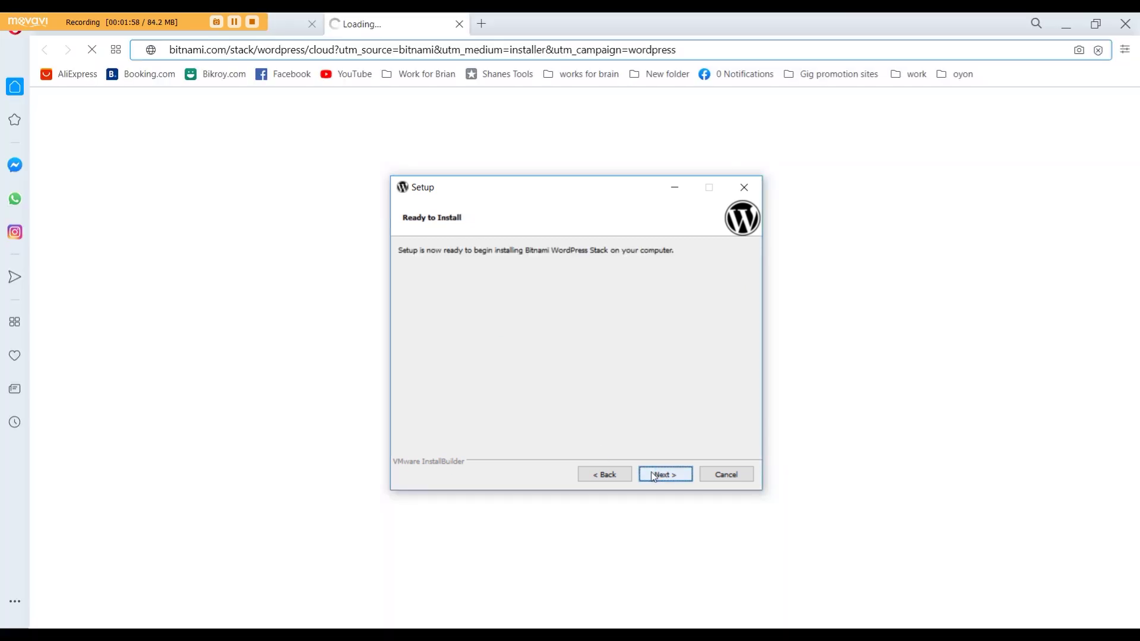
click(662, 474)
Let the WordPress stack installation run to completion and launch the local site.
click(1067, 24)
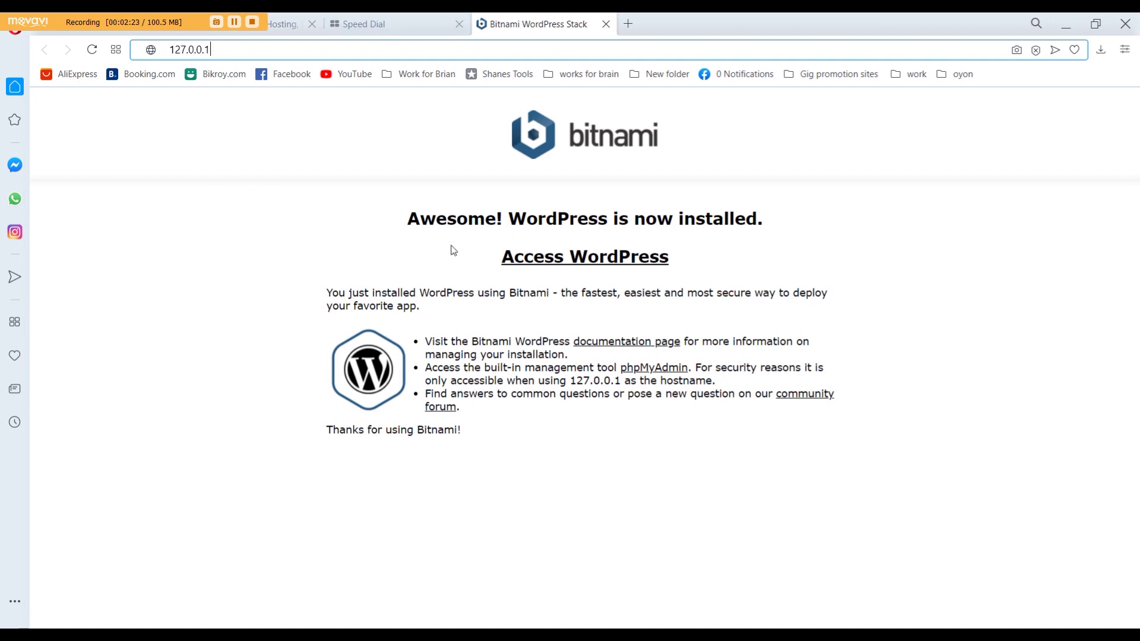
Close the Speed Dial tab and widen the restored Opera window to the screen edge.
click(458, 23)
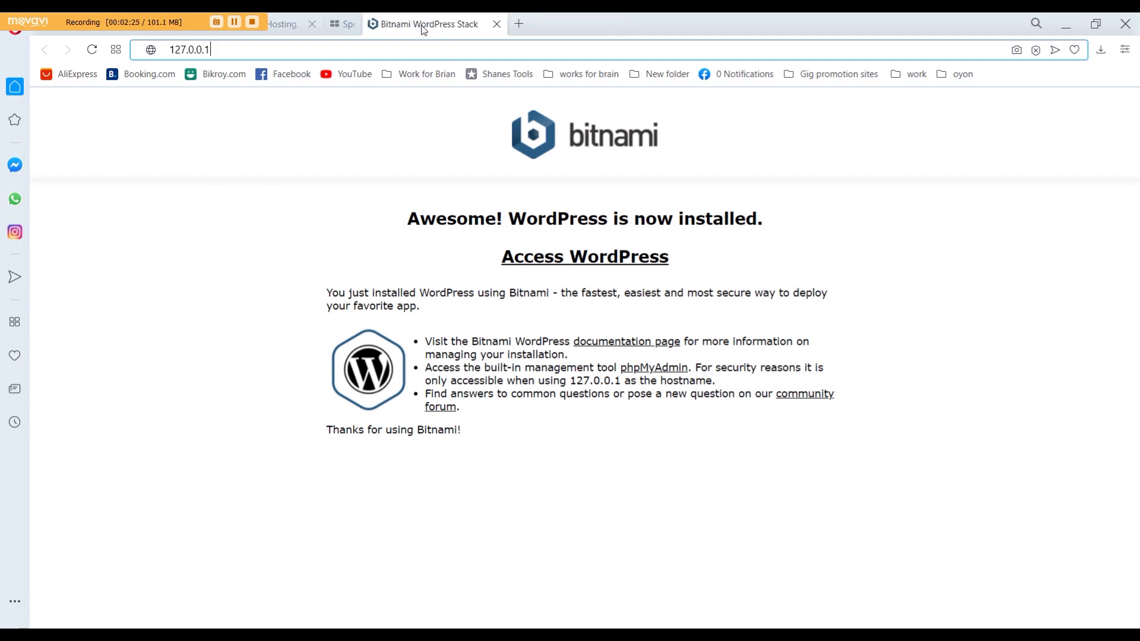
mouse_move(773, 41)
mouse_down()
mouse_move(669, 72)
mouse_move(518, 67)
mouse_up()
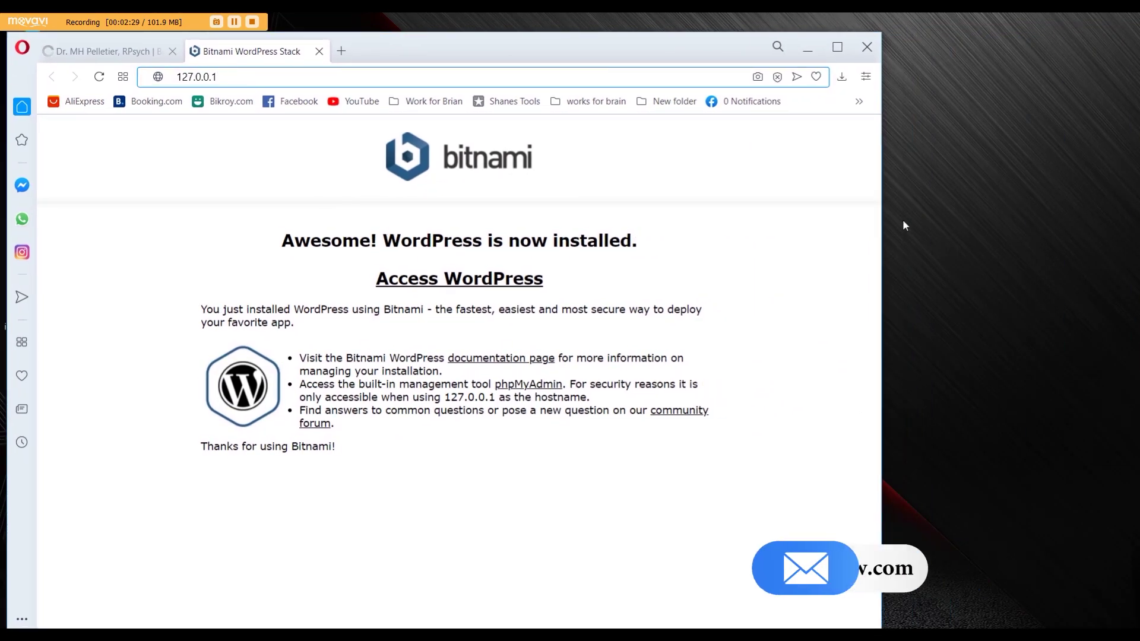
drag(882, 203, 1114, 203)
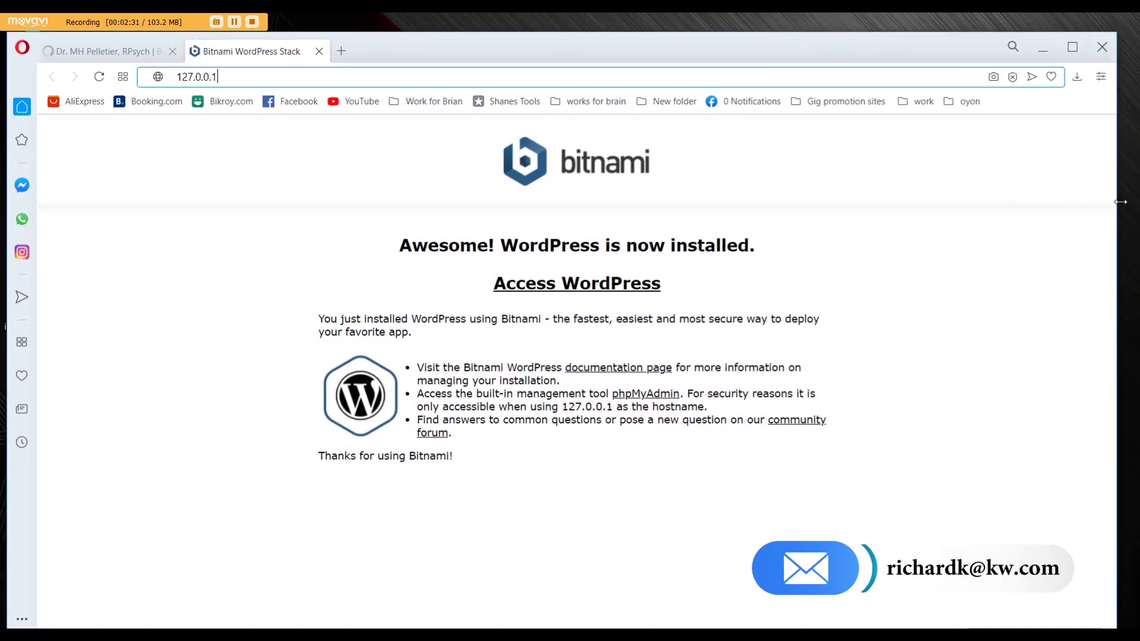
click(195, 77)
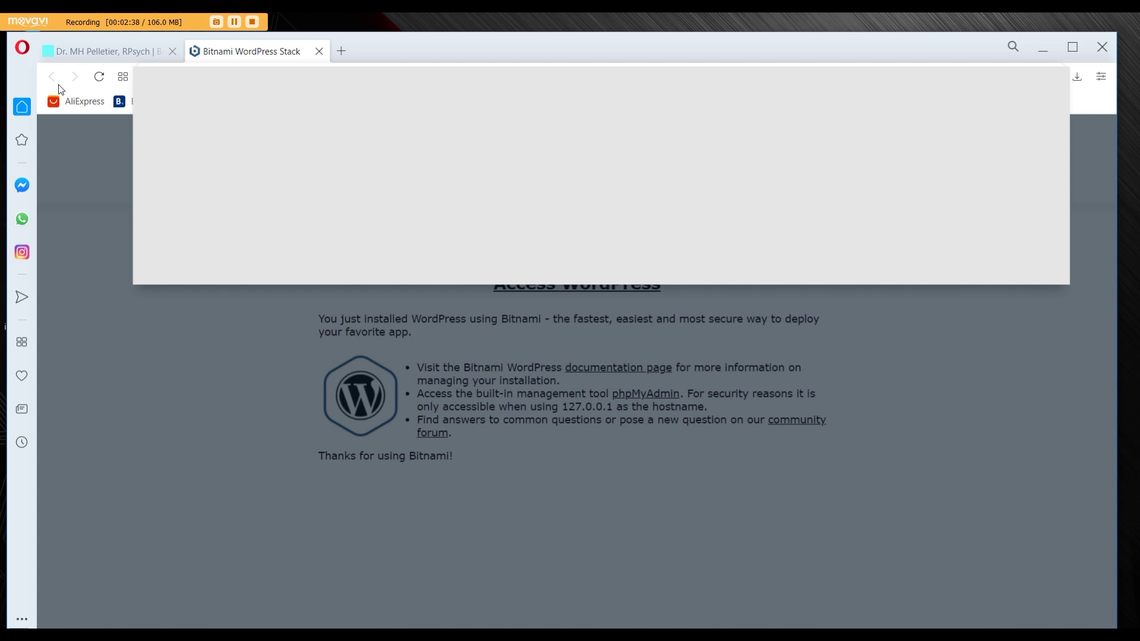
Load localhost/wordpress, close the unrelated tab, and select the address's trailing slash.
key(Return)
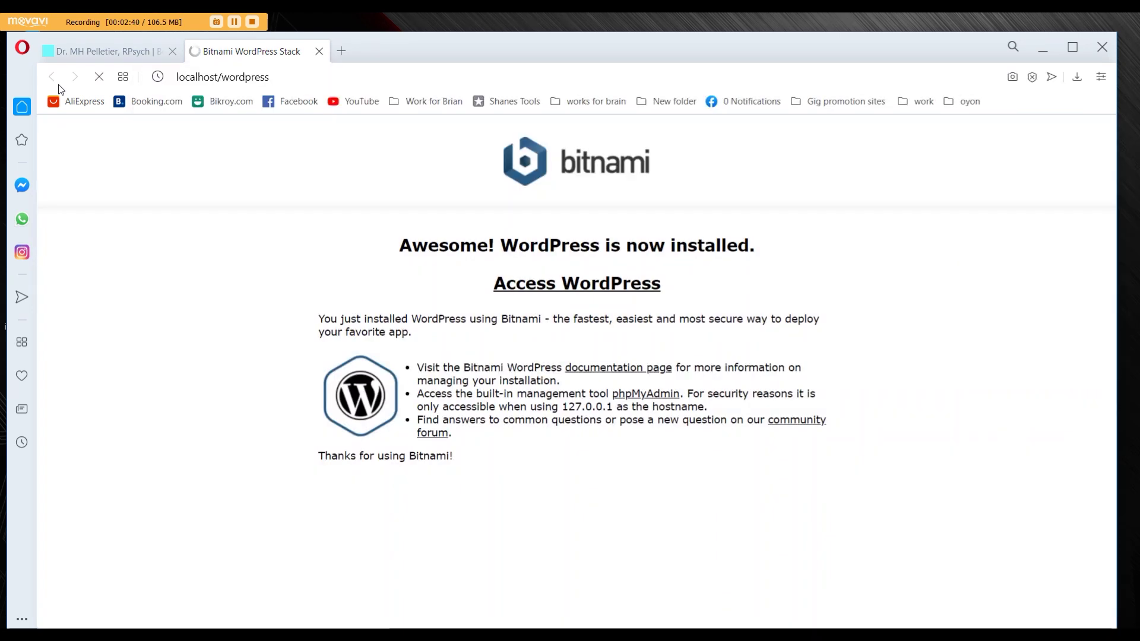
click(172, 51)
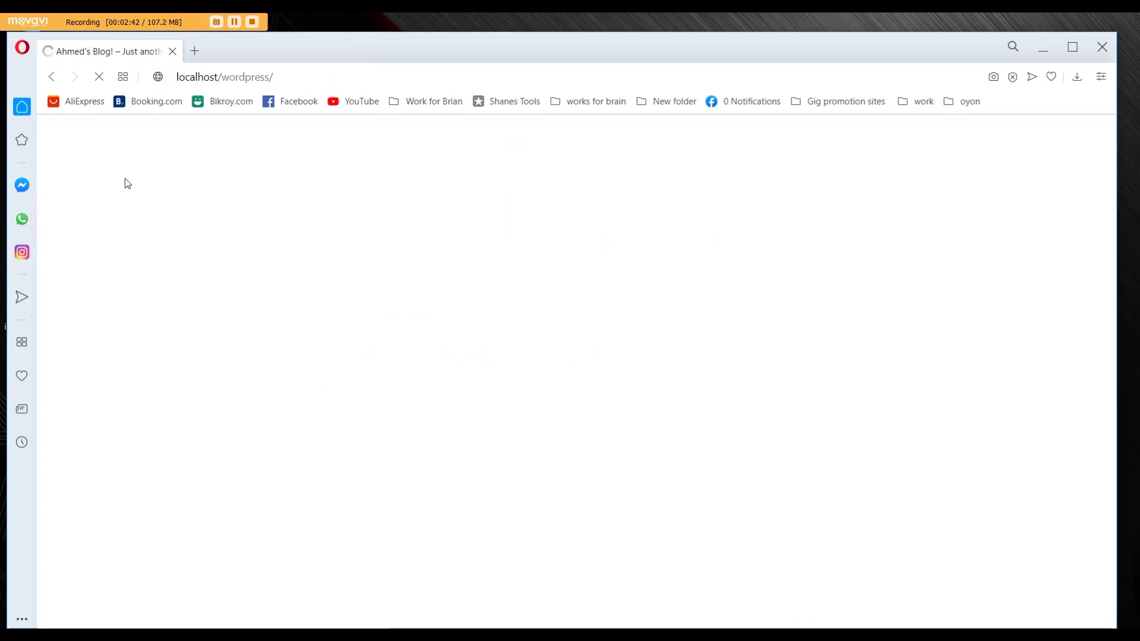
scroll(614, 329, down, 5)
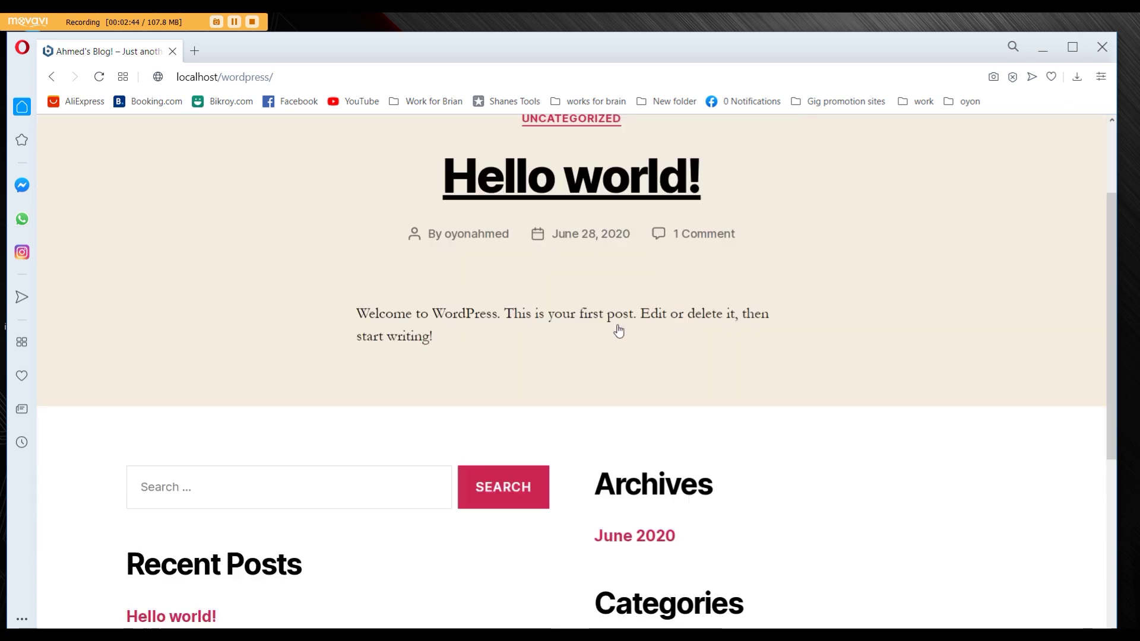
scroll(615, 330, down, 5)
scroll(682, 443, down, 5)
scroll(683, 442, up, 10)
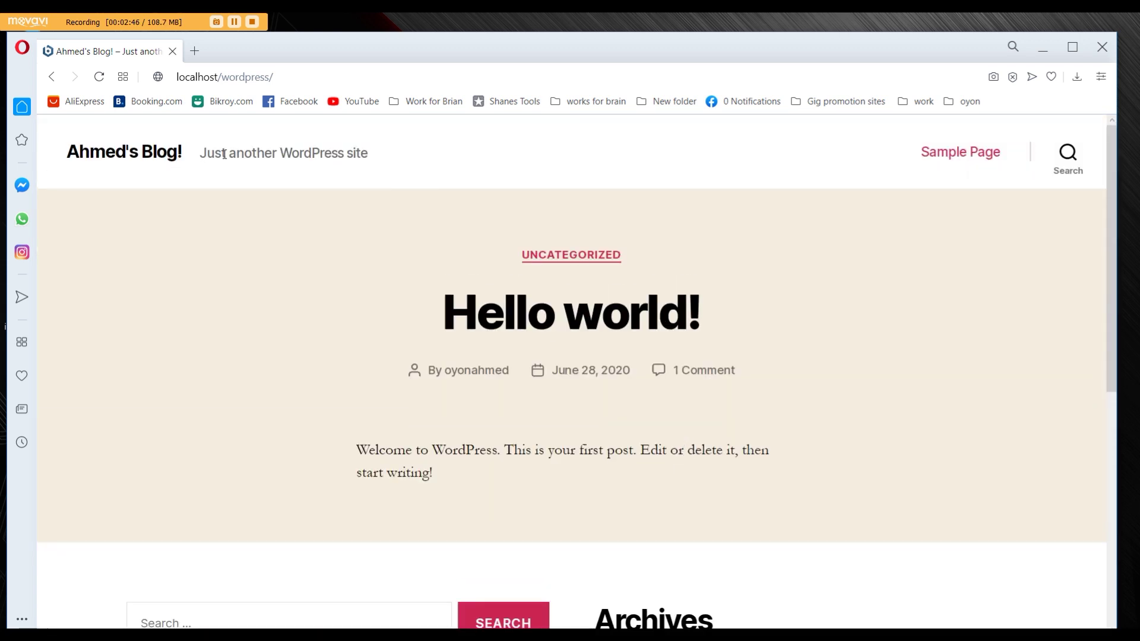
click(305, 78)
drag(270, 79, 306, 78)
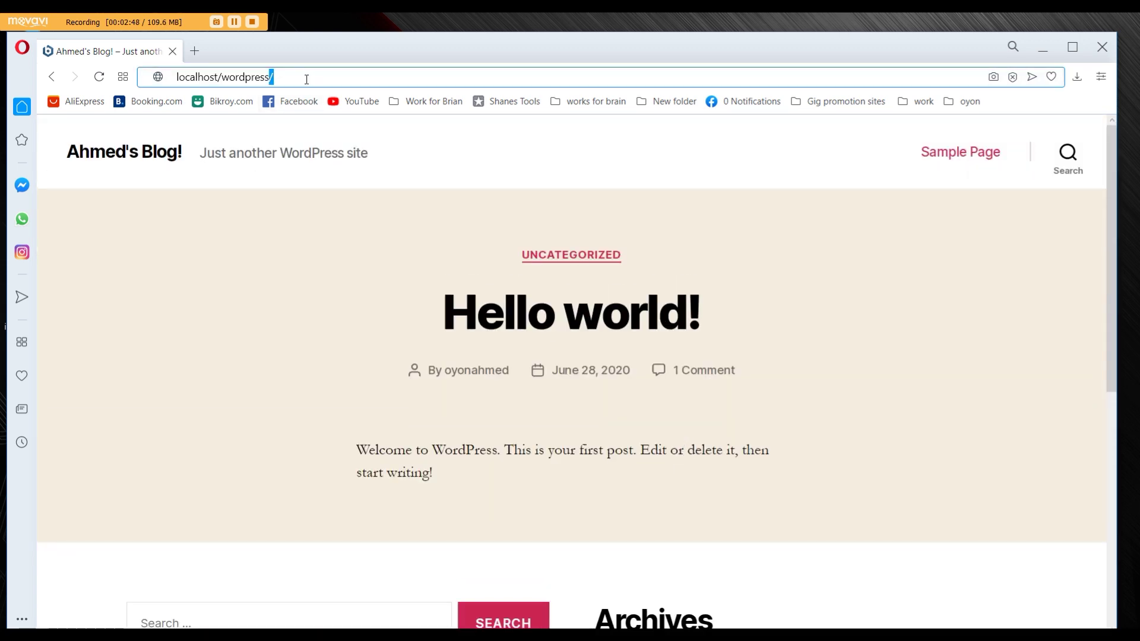
text(/logi)
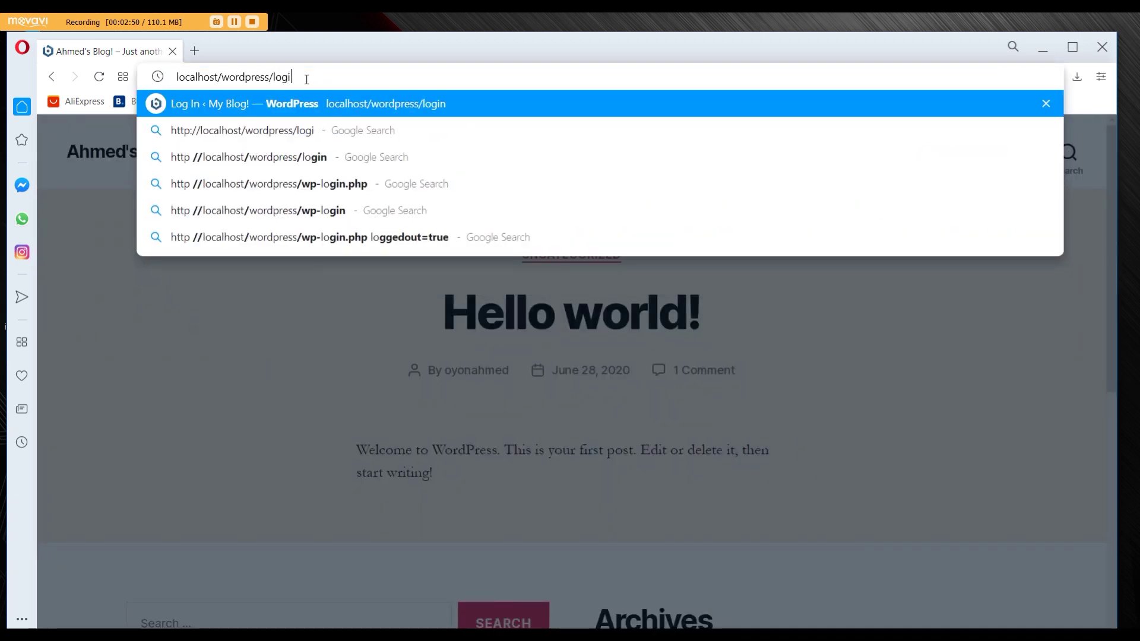
text(n)
Go to localhost/wordpress/login and fill in the admin username and password.
key(Return)
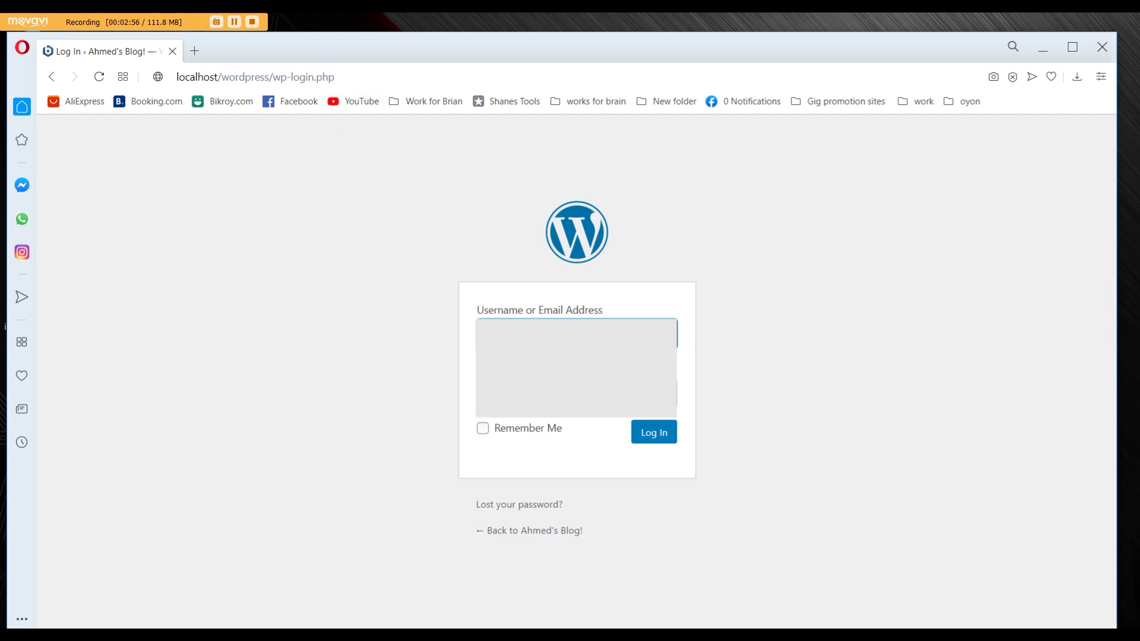
key(Tab)
Log in with Remember Me ticked, then open the Posts list from the Dashboard.
click(483, 429)
click(639, 438)
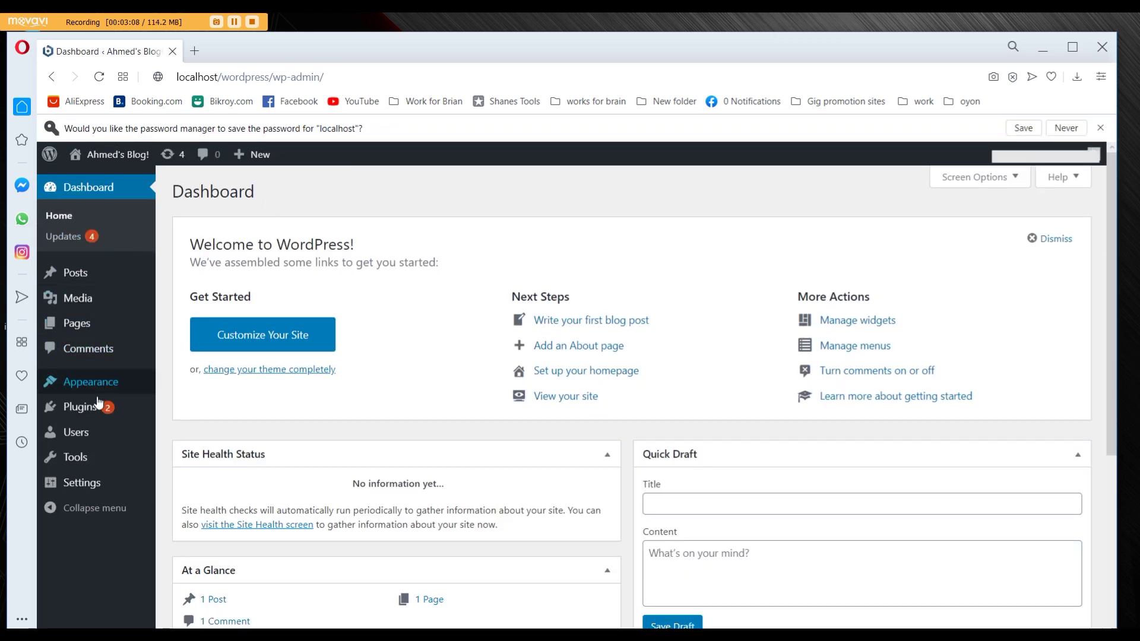
scroll(677, 341, down, 5)
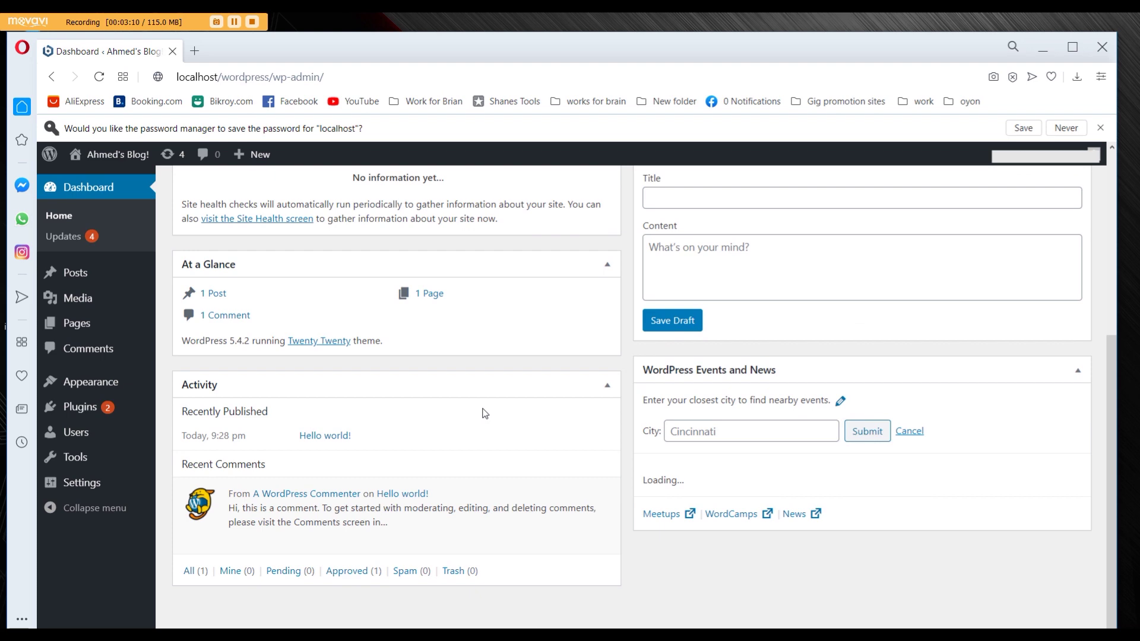
scroll(481, 412, up, 6)
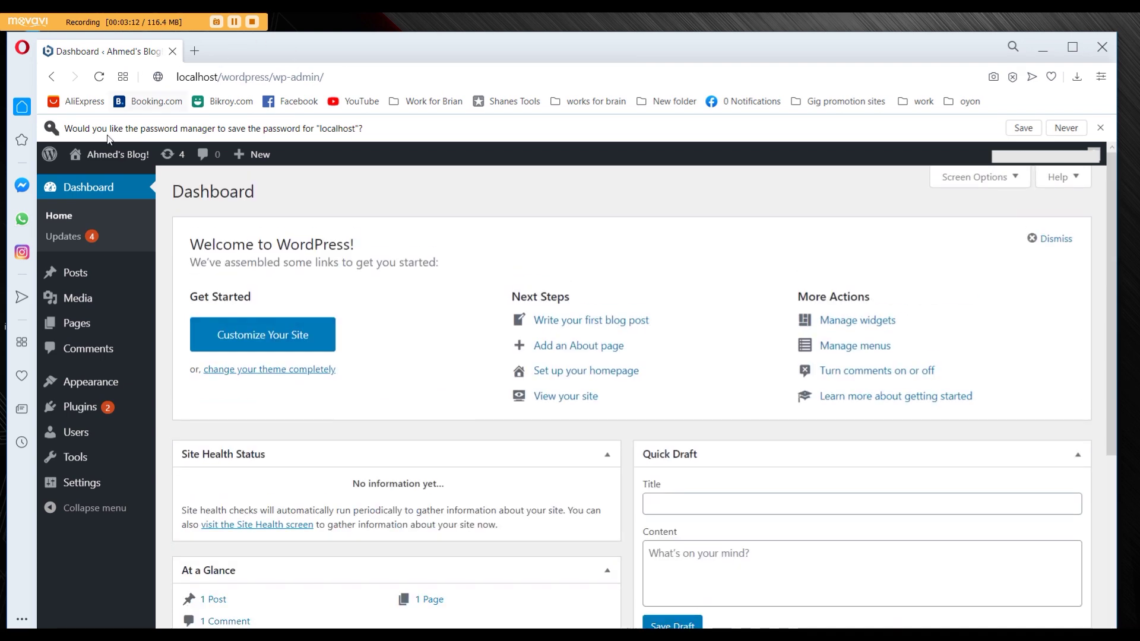
click(75, 273)
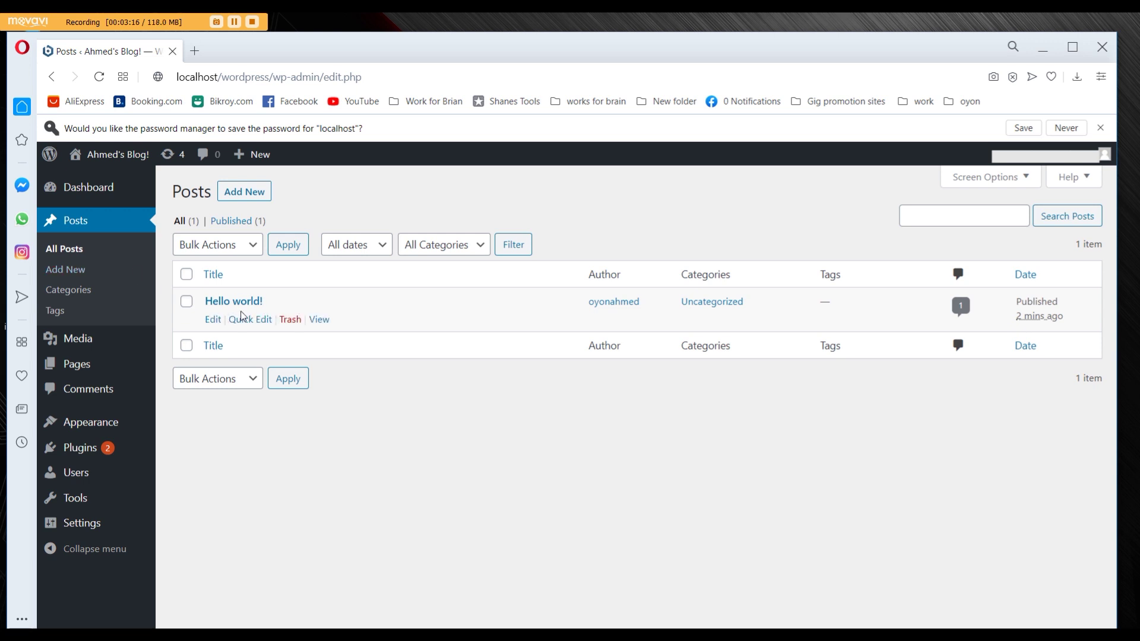
Start a new post via Add New in the Posts section.
click(67, 269)
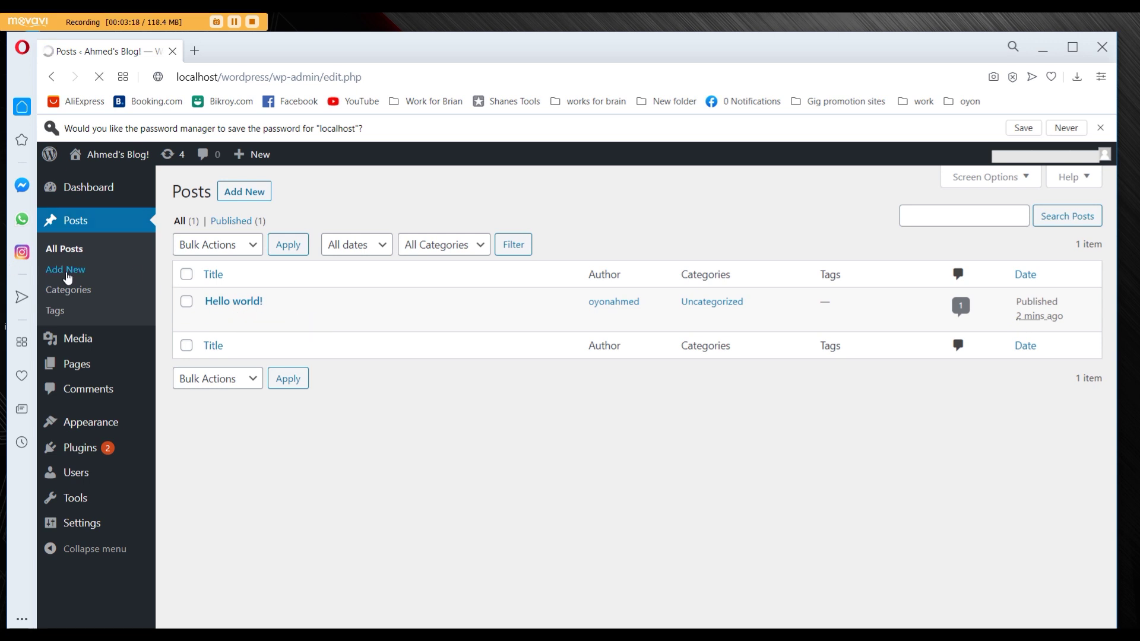